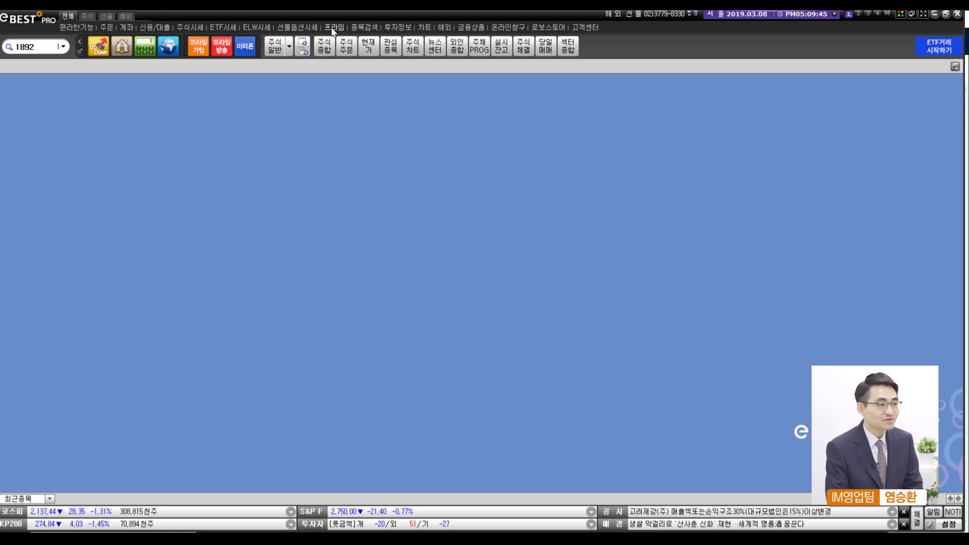
Open the [1892] e종목검색 screen and add the 대상지정 condition 주권구분 set to 보통주 to the strategy
left_click(367, 26)
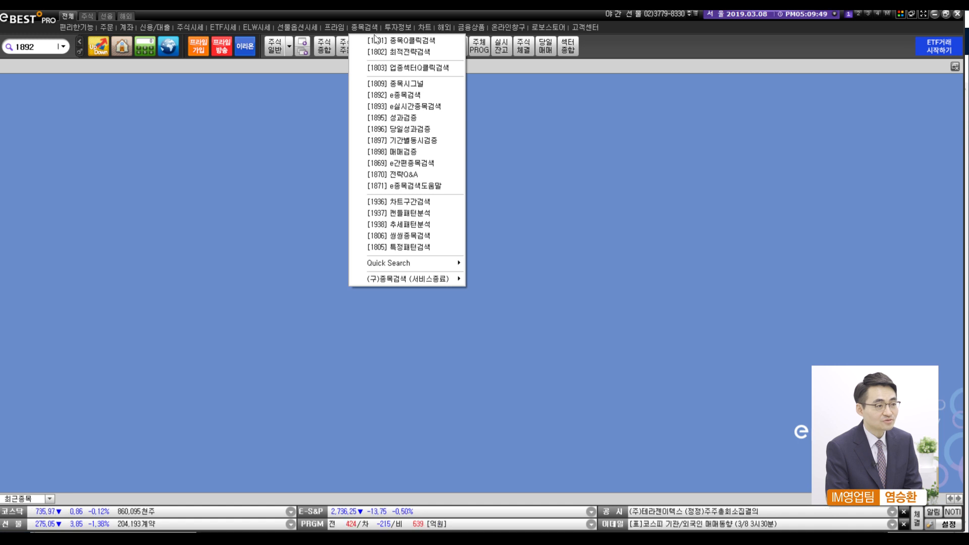
left_click(406, 100)
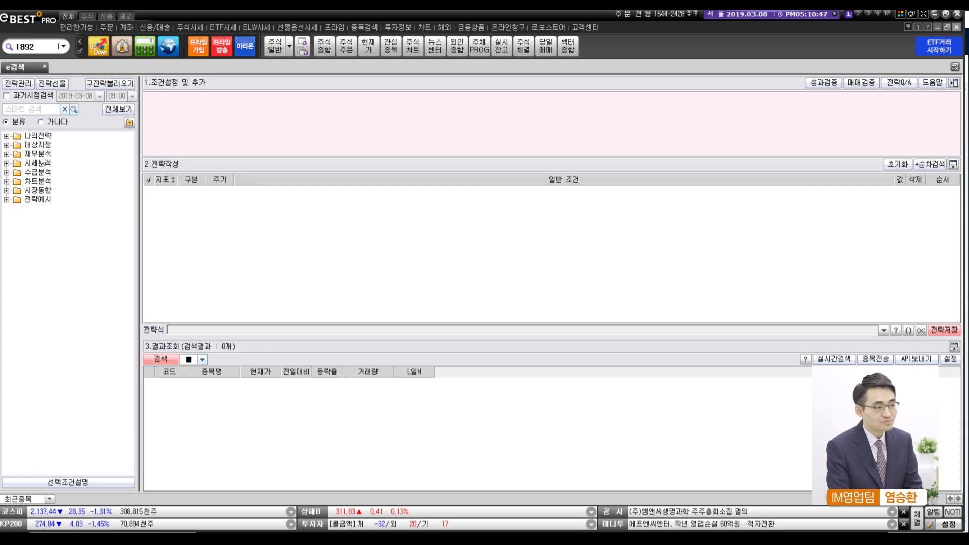
left_click(7, 146)
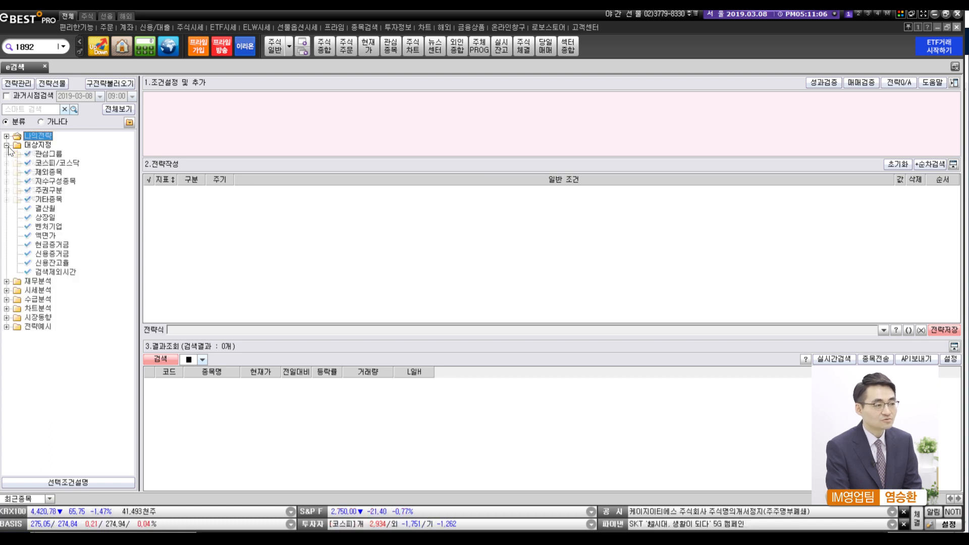
left_click(52, 191)
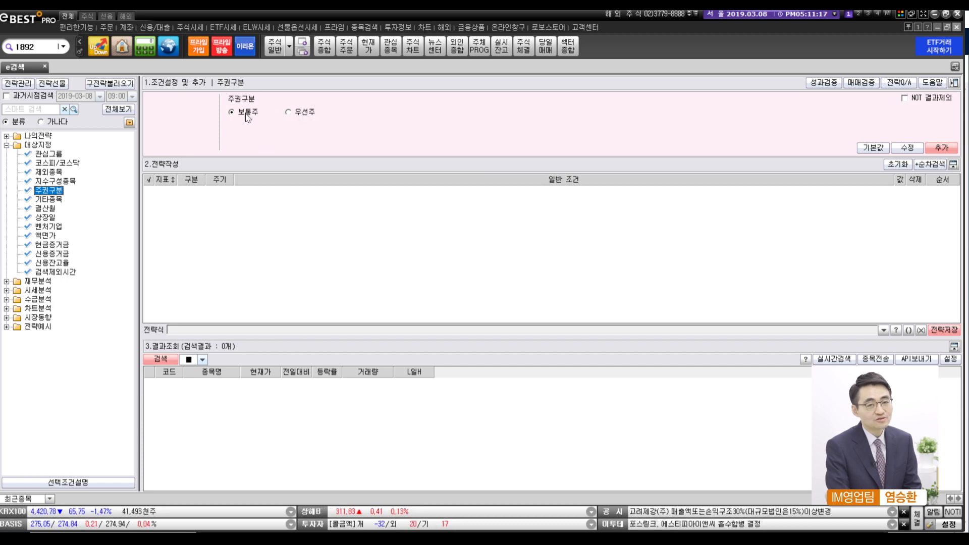
left_click(308, 113)
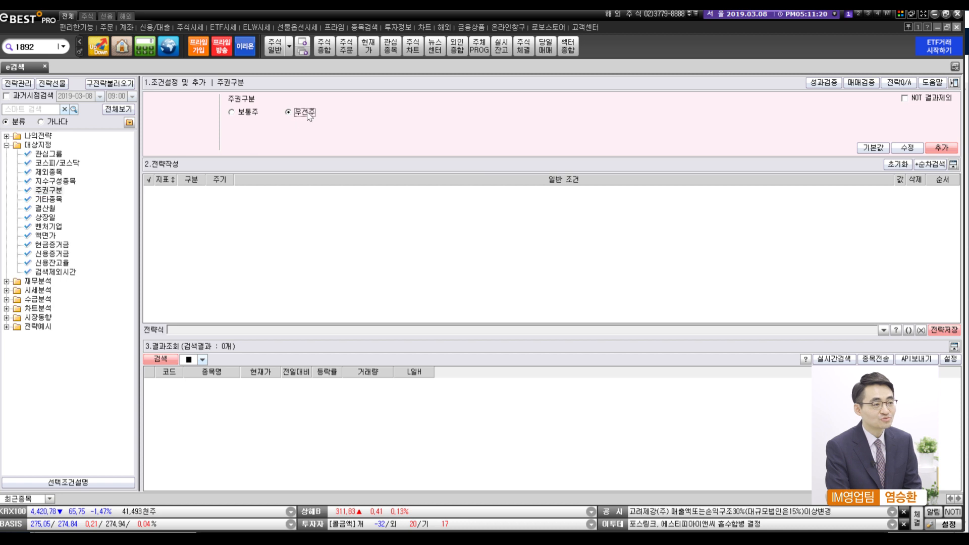
left_click(240, 114)
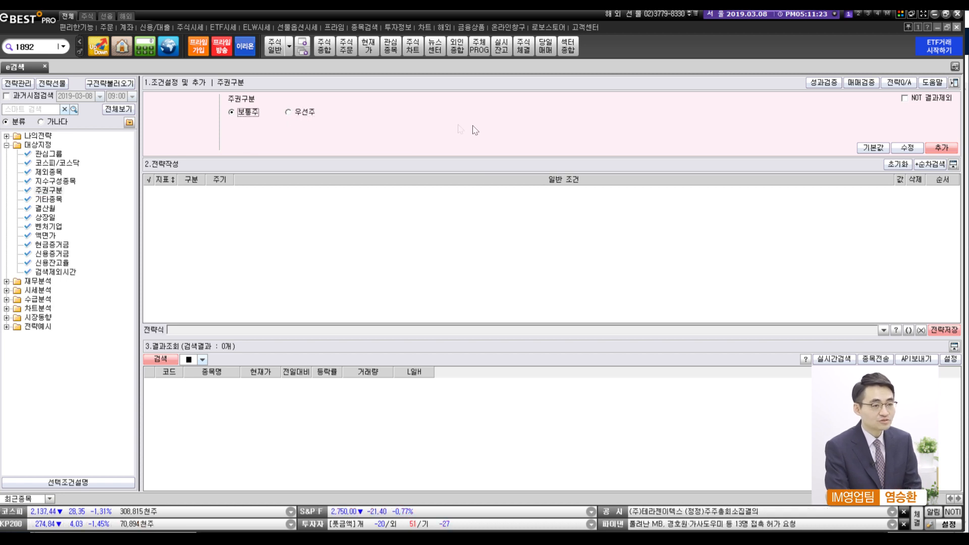
left_click(914, 152)
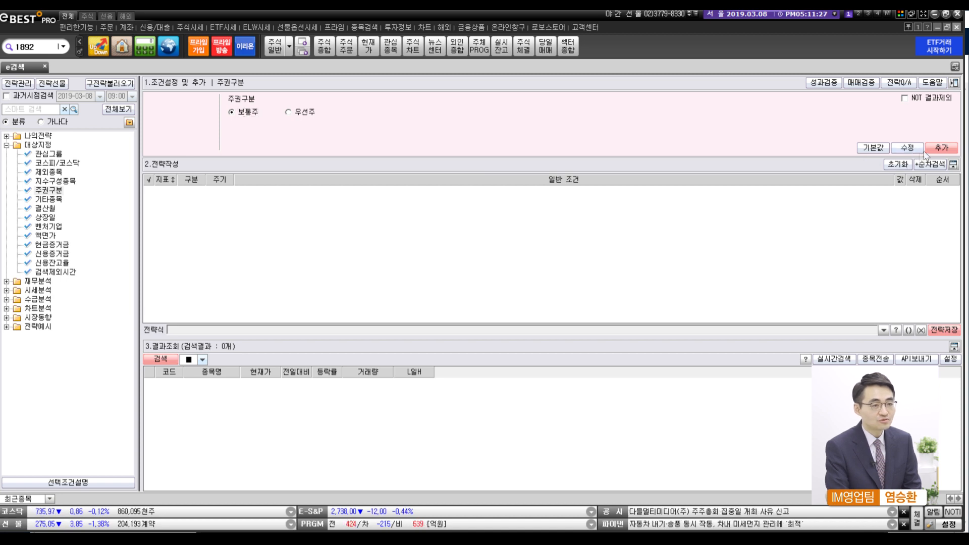
left_click(944, 147)
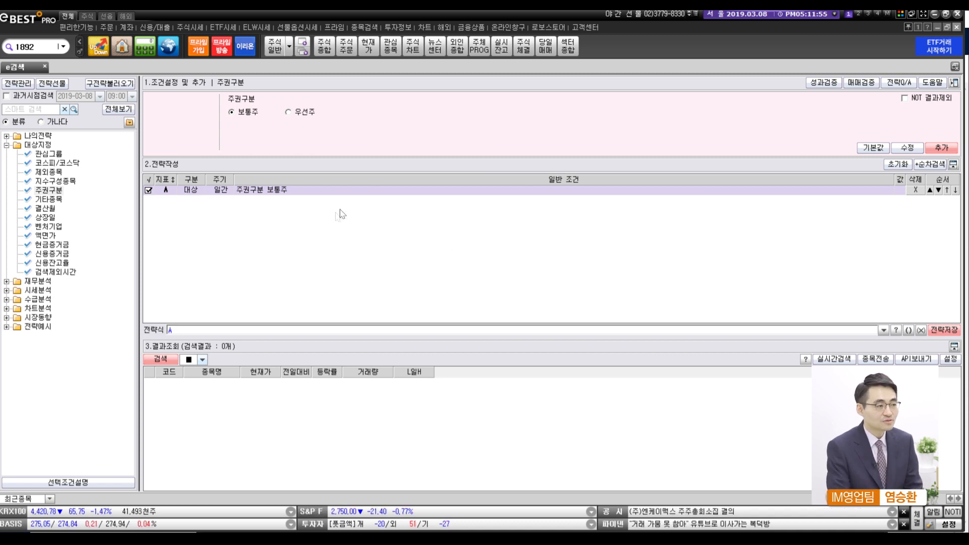
Add the 제외종목 condition to the strategy with all nine categories checked, from 정리매매 and 관리 to 불성실공시 and 단기과열
left_click(52, 174)
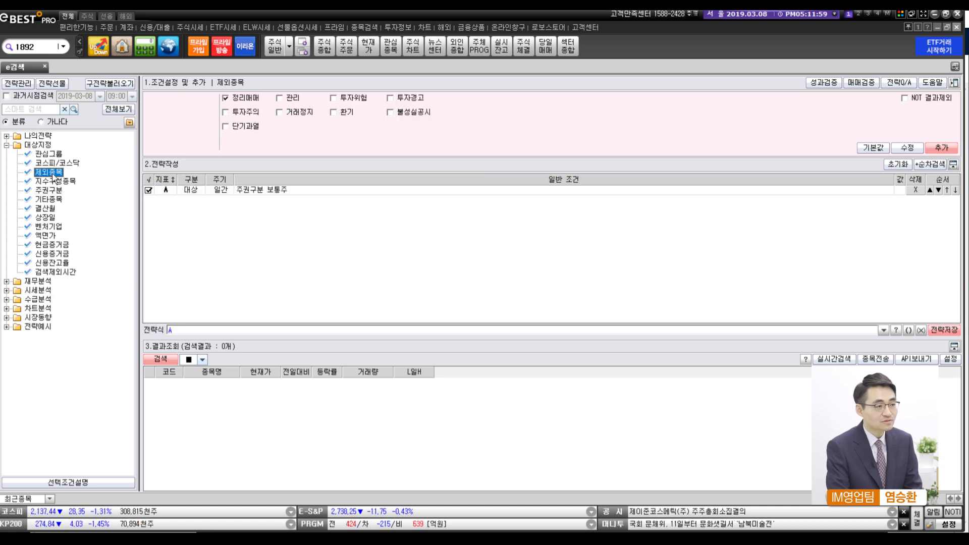
left_click(241, 127)
left_click(241, 116)
left_click(292, 101)
left_click(297, 113)
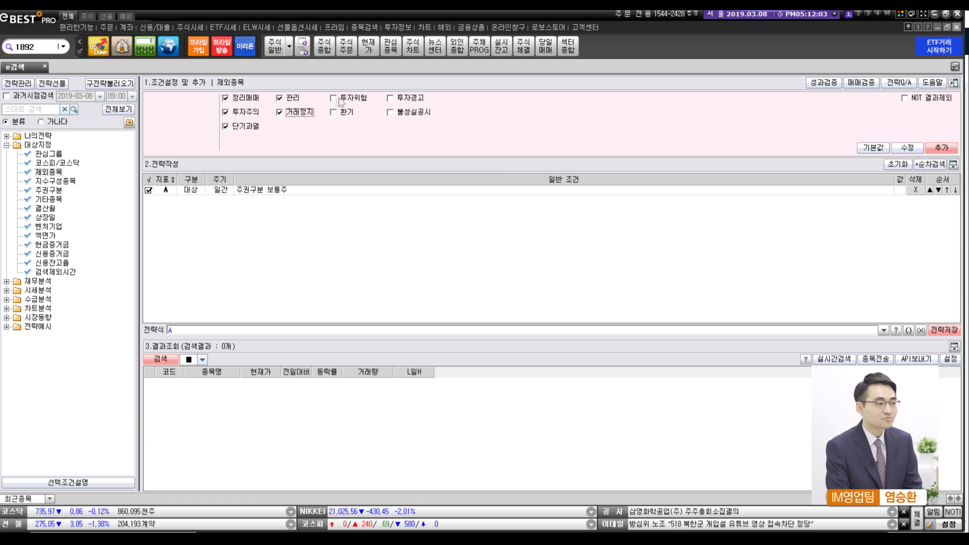
left_click(352, 99)
left_click(347, 113)
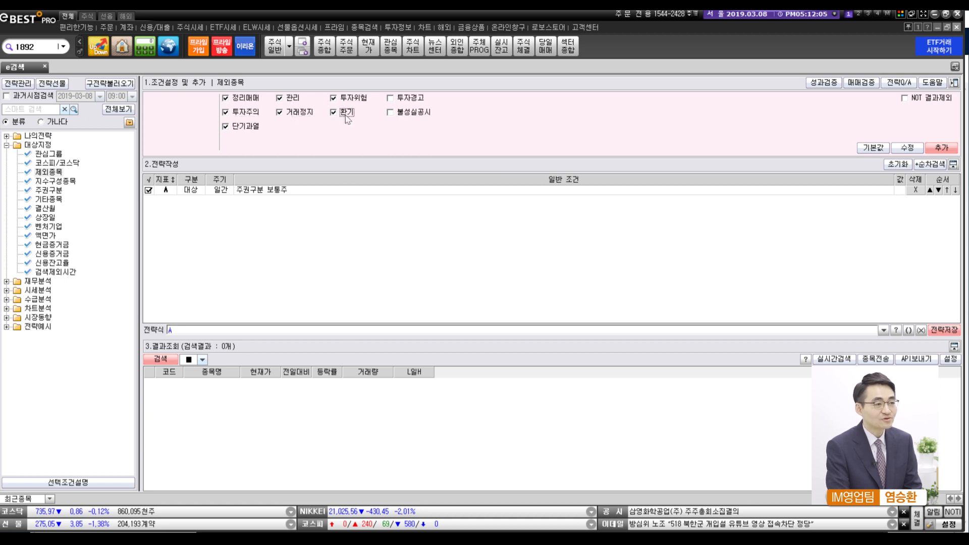
left_click(408, 113)
left_click(411, 99)
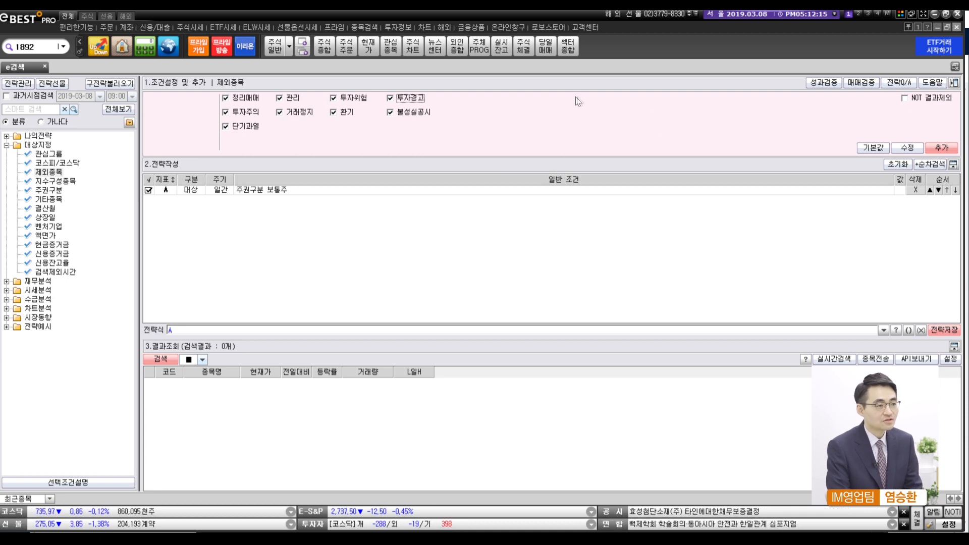
left_click(908, 149)
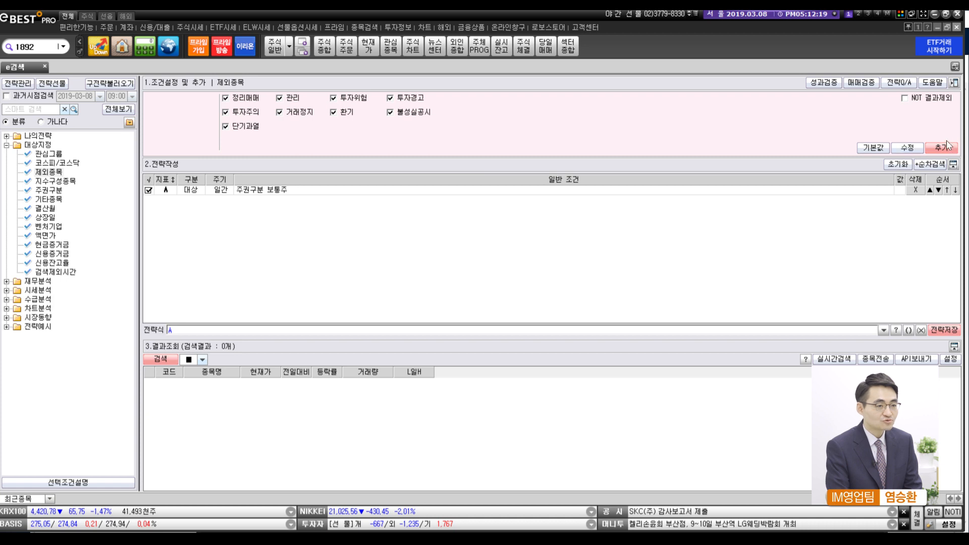
left_click(941, 148)
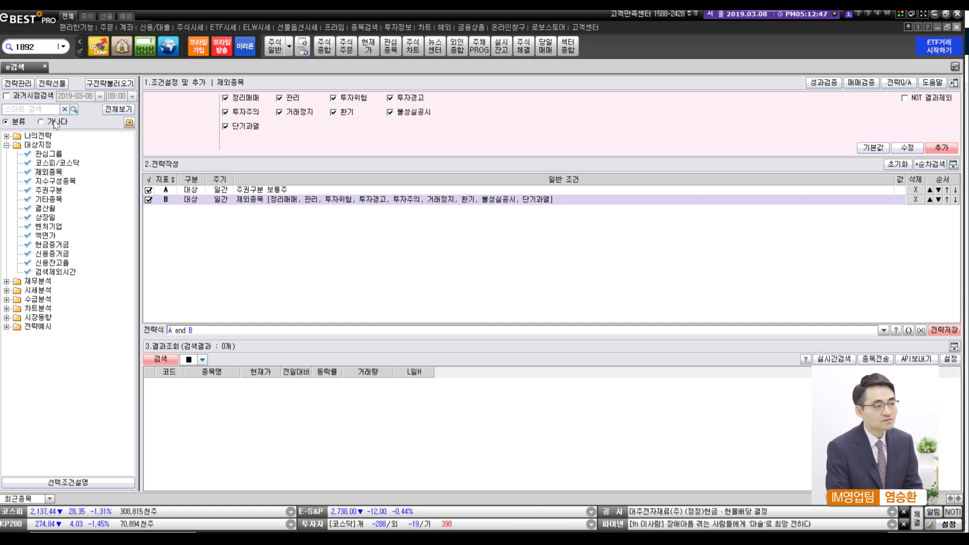
Search the condition list for 평균거래대금 and open the 평균거래대금 범위 condition
left_click(32, 109)
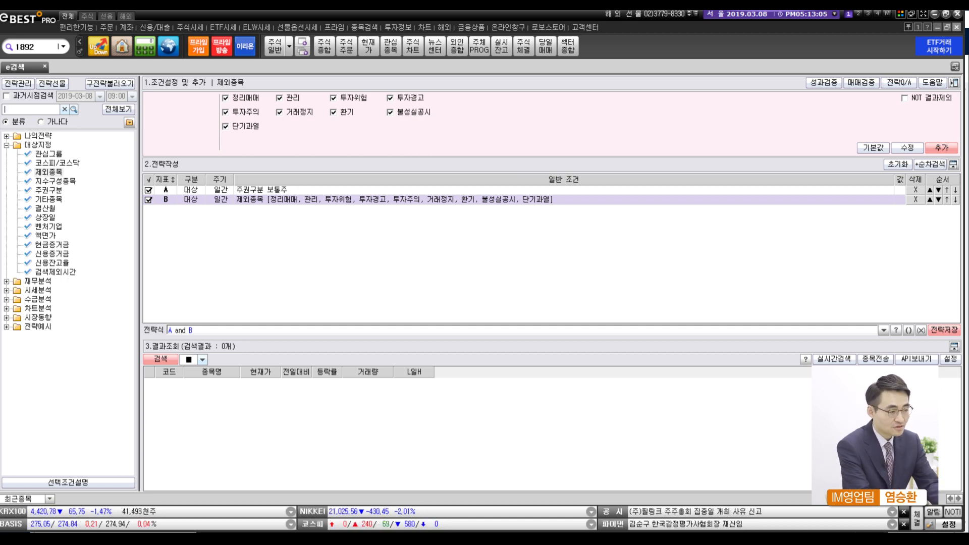
type("평균거래")
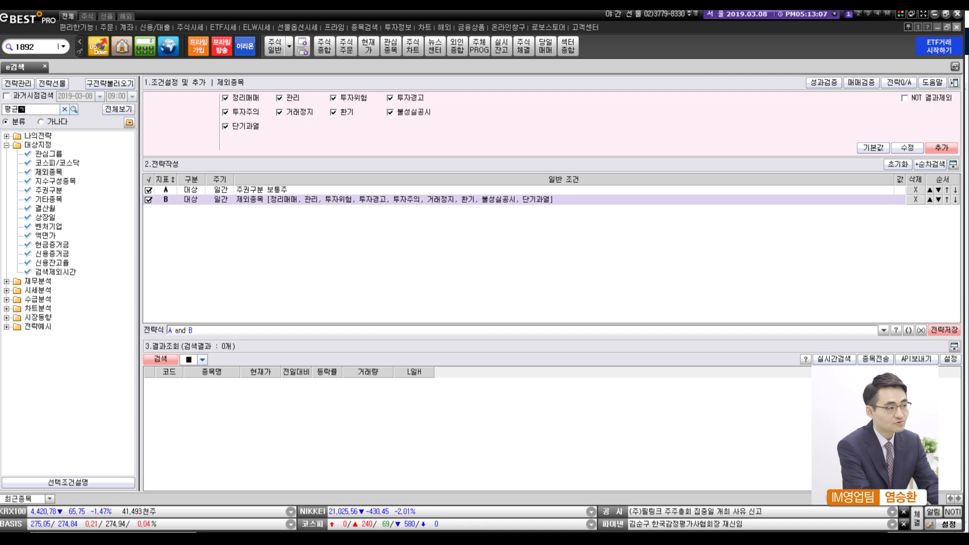
type("대금")
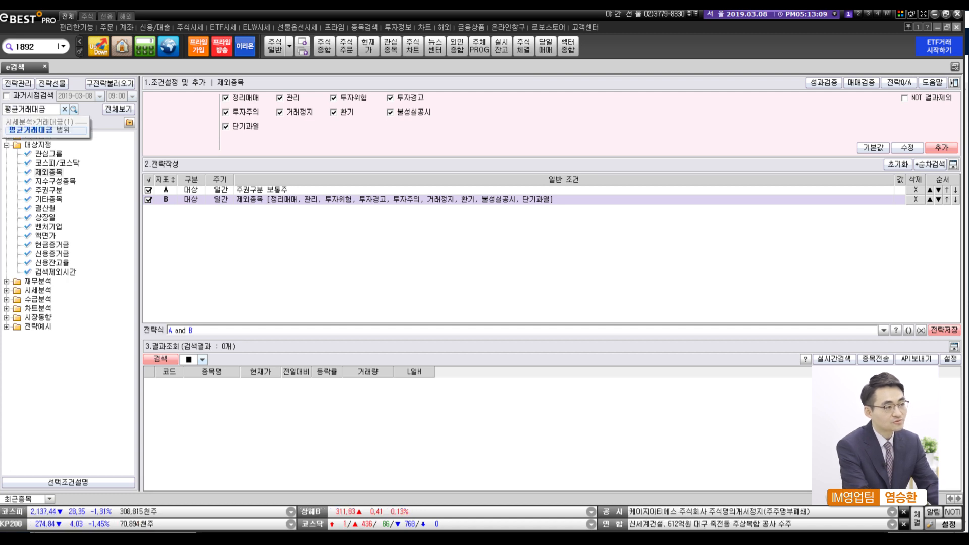
left_click(50, 133)
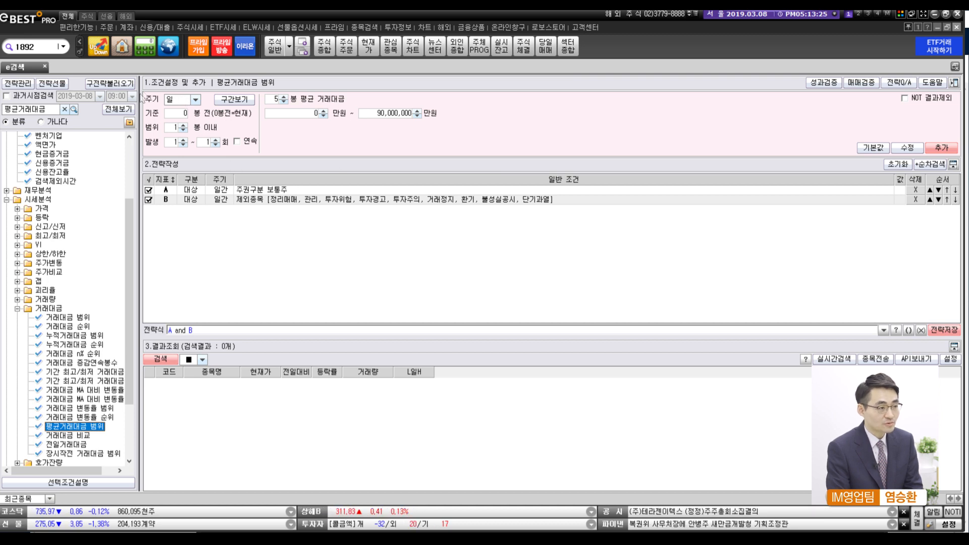
Set the average trading value range to 100,000–999,999,999,999 만원 and add the condition to the strategy
left_click(312, 115)
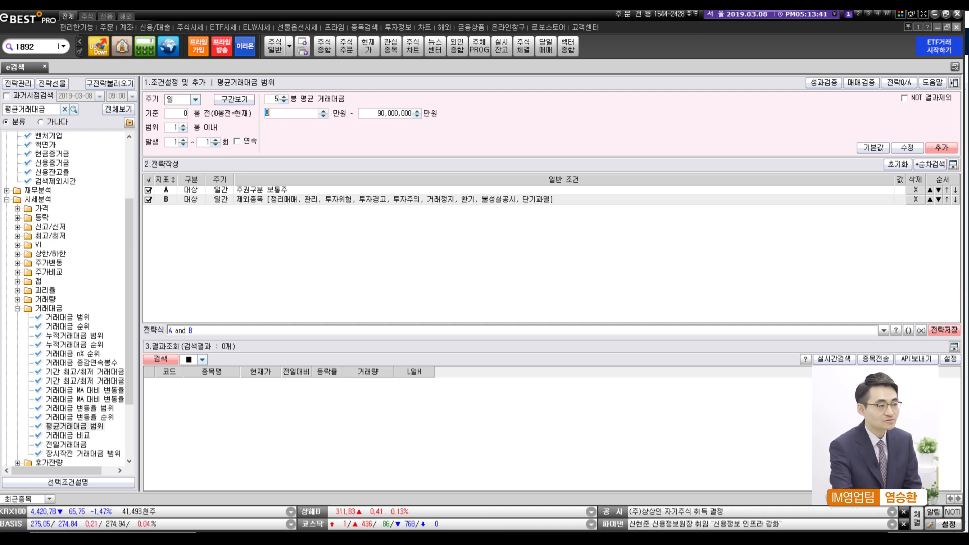
type("10")
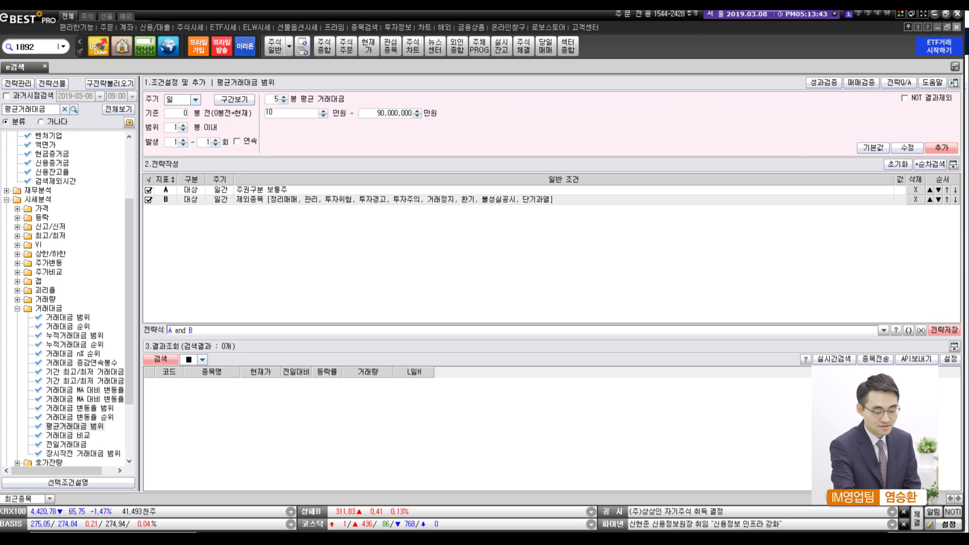
type("0000")
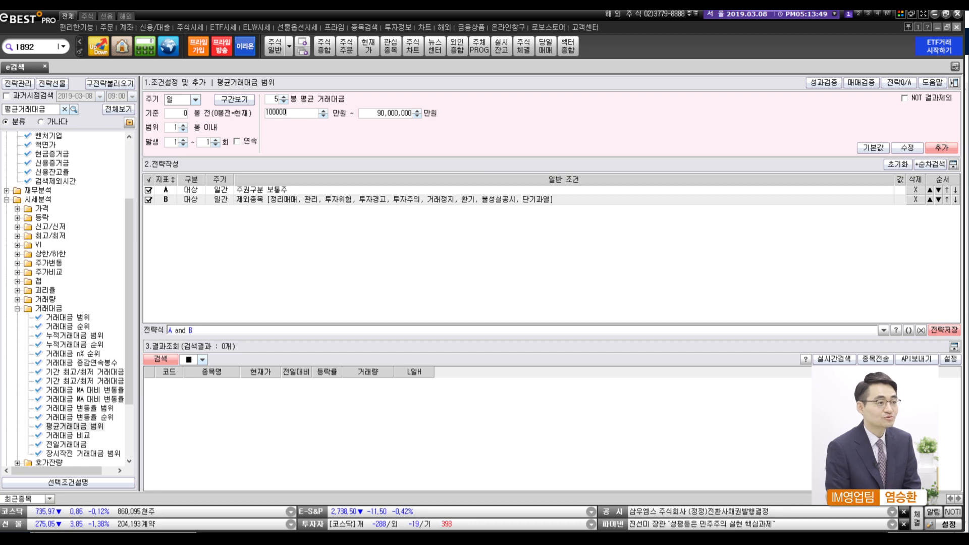
left_click(398, 115)
type("999999999999")
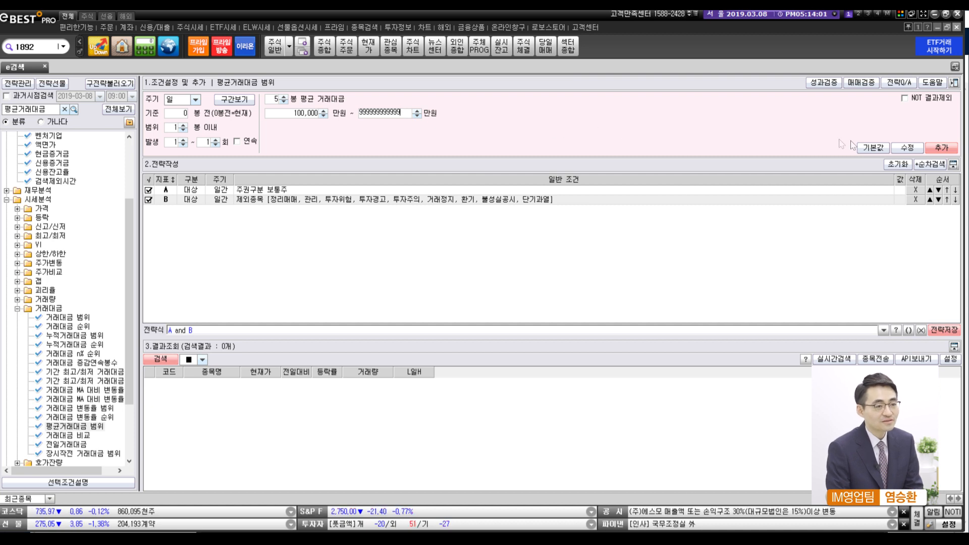
left_click(919, 150)
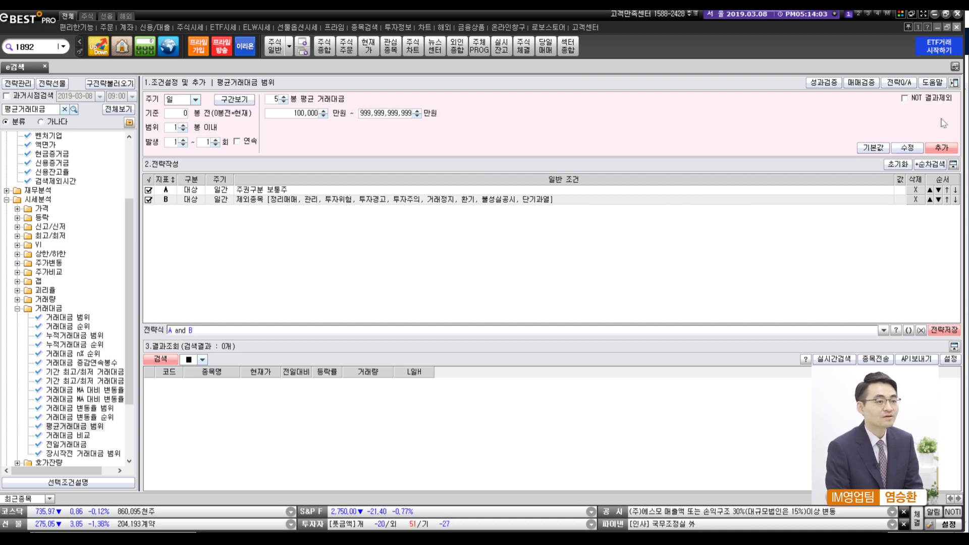
left_click(942, 148)
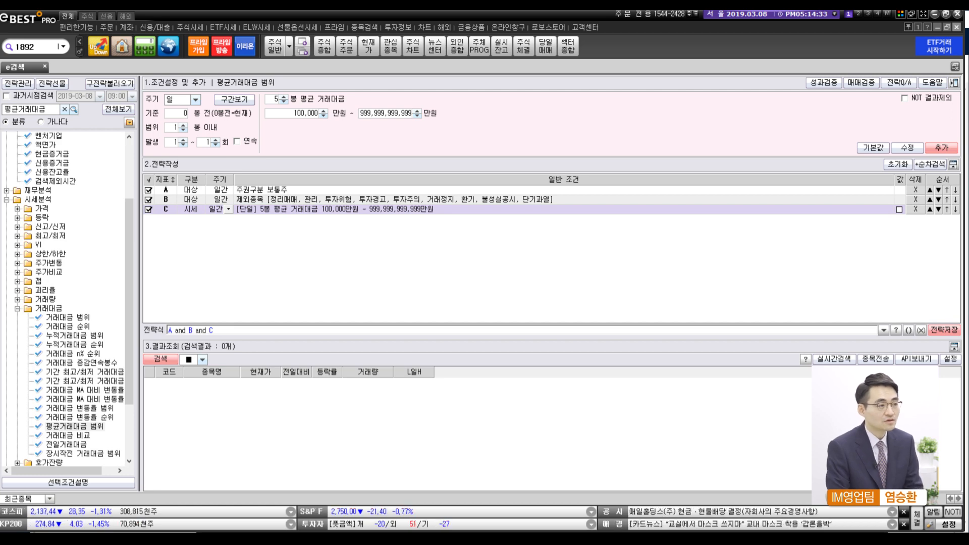
Search the condition list for 시가총액 and open the 시가총액 범위 condition
left_click(46, 110)
double_click(46, 110)
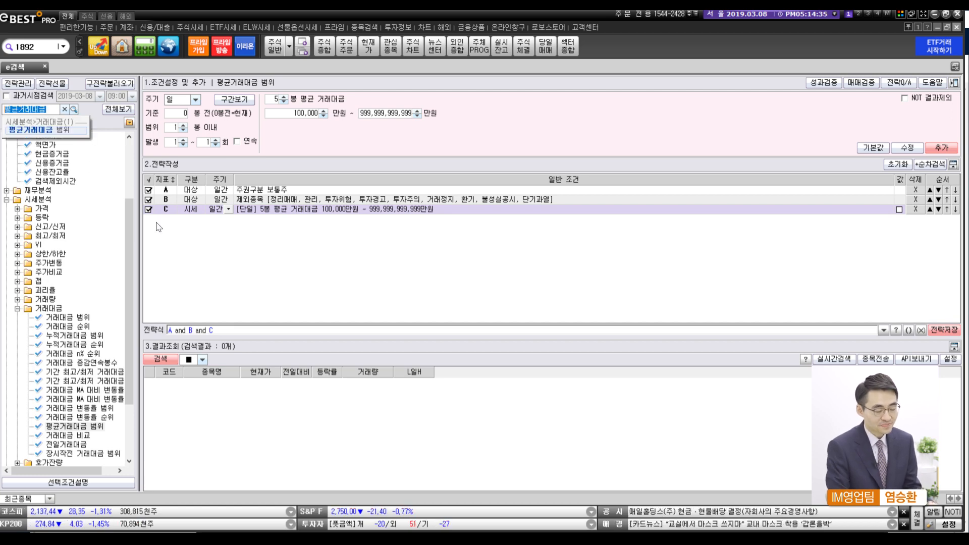
type("시")
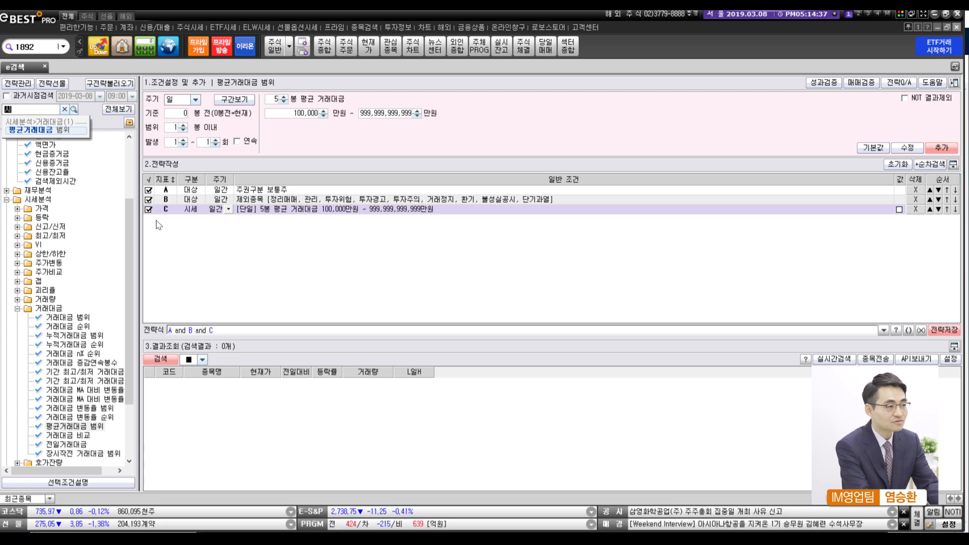
type("가총액")
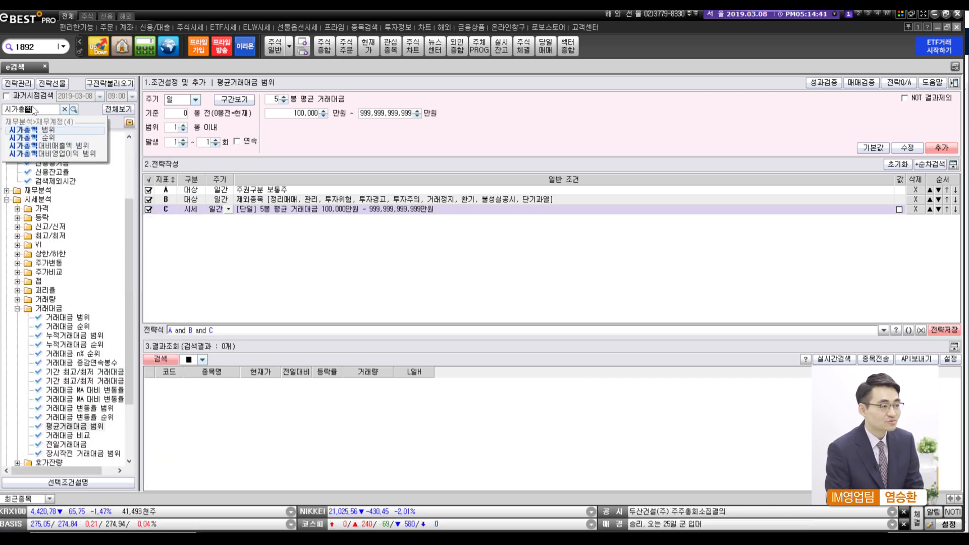
left_click(45, 132)
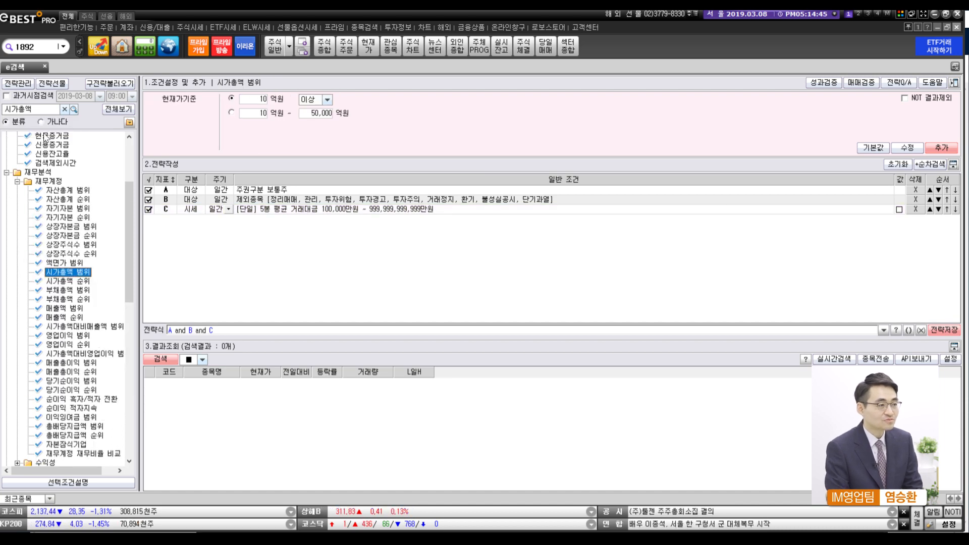
Set the market capitalization to 1,000 억원 이상 on the current-price basis and add the condition to the strategy
left_click(260, 99)
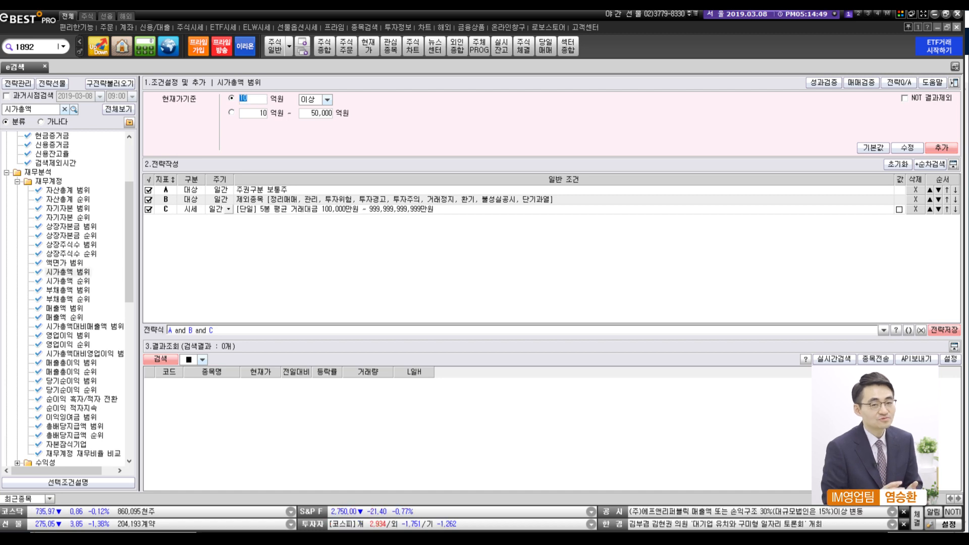
type("1000")
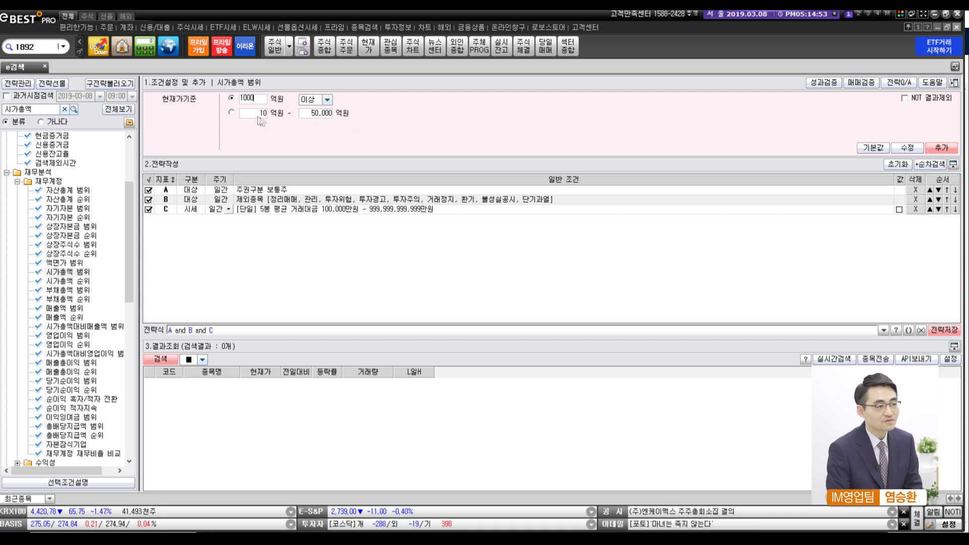
left_click(231, 112)
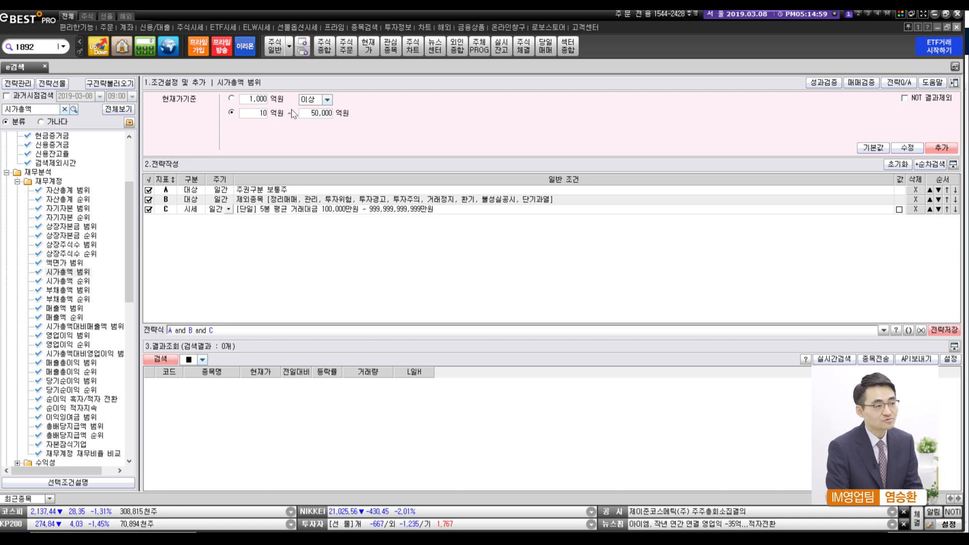
left_click(231, 99)
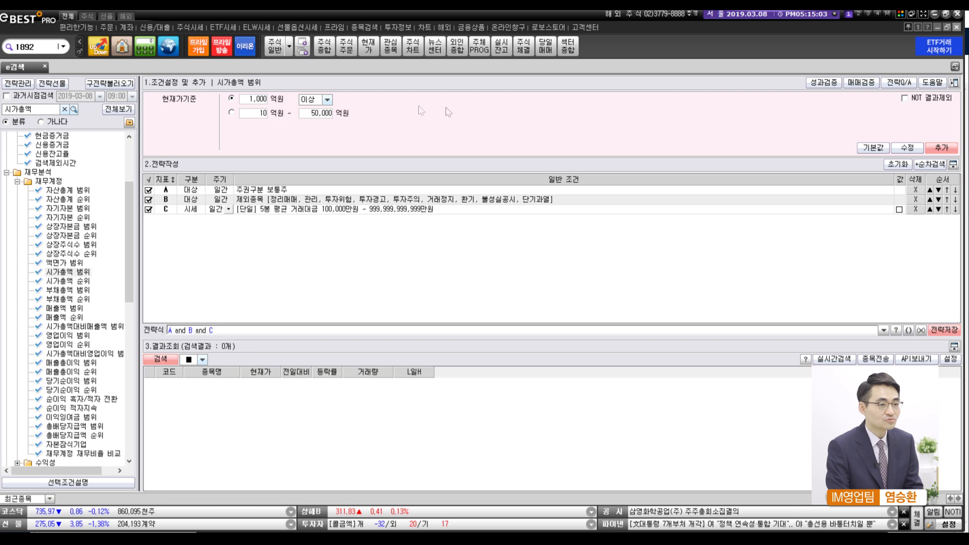
left_click(942, 148)
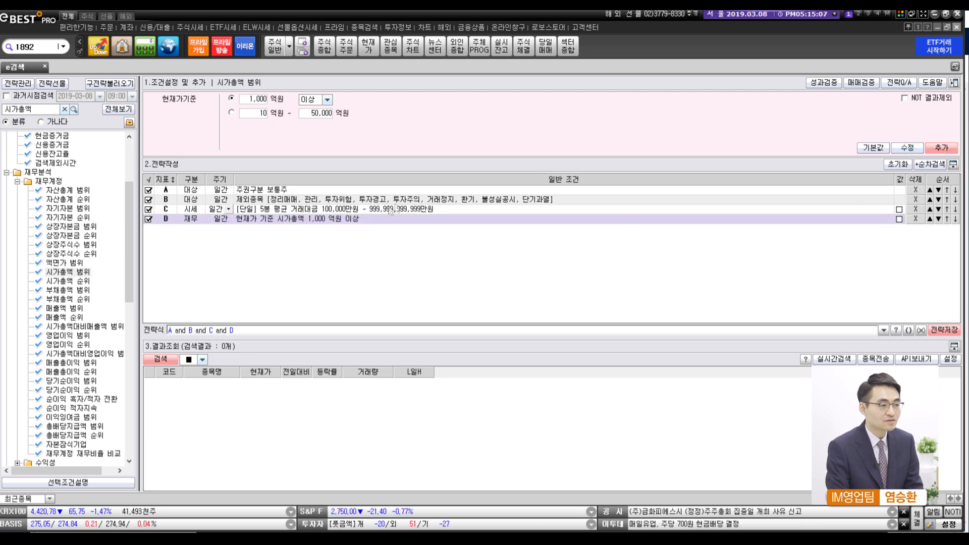
Find the 자본잠식기업 condition by searching for 자본잠식, add it with 자본잠식 제외 on the 연간, 0기전, 연결 basis, and run the stock search
left_click_drag(36, 110, 1, 98)
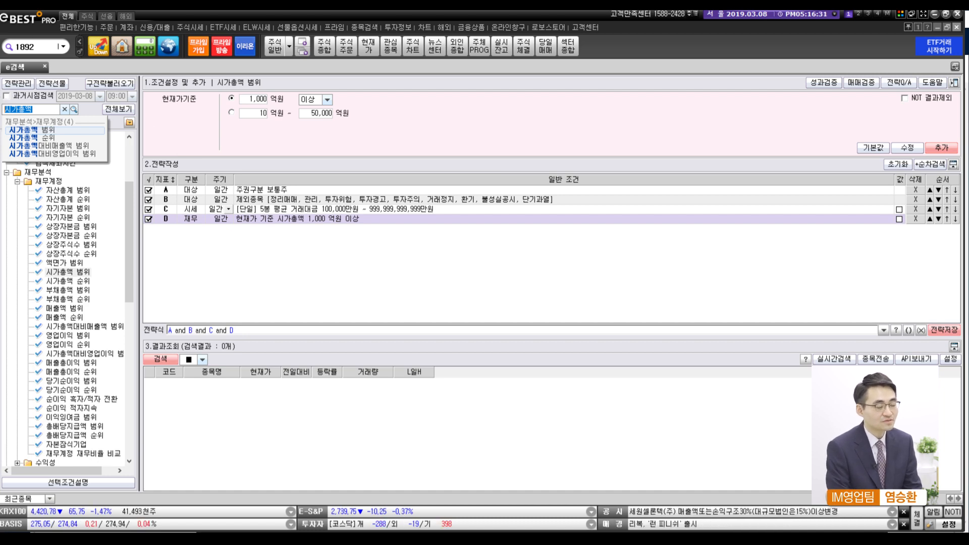
type("재뭅")
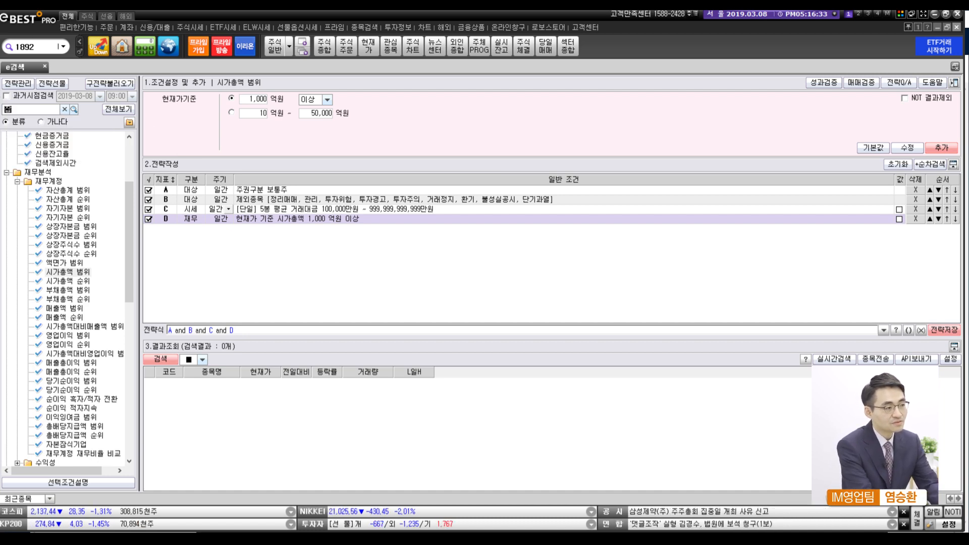
key("BackSpace")
key("BackSpace")
type("자본잠식")
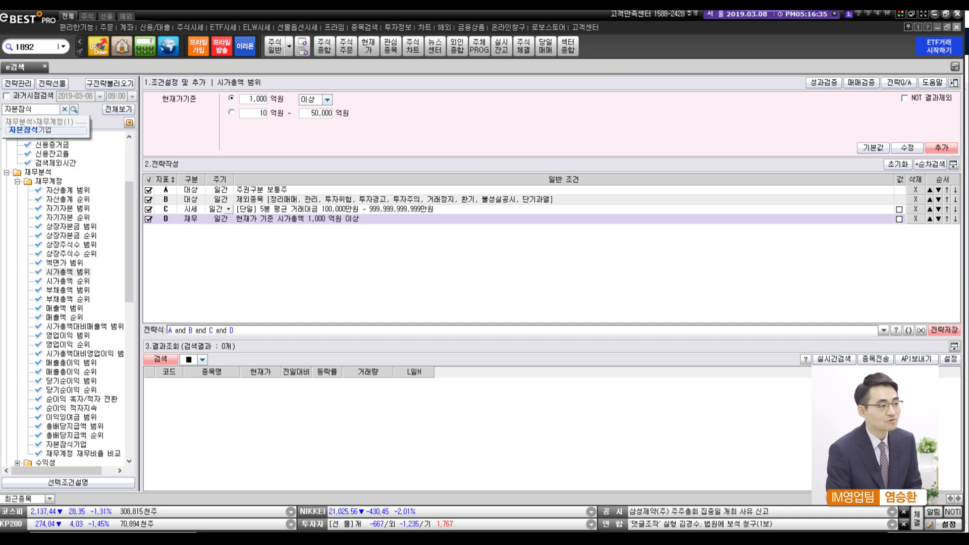
left_click(49, 131)
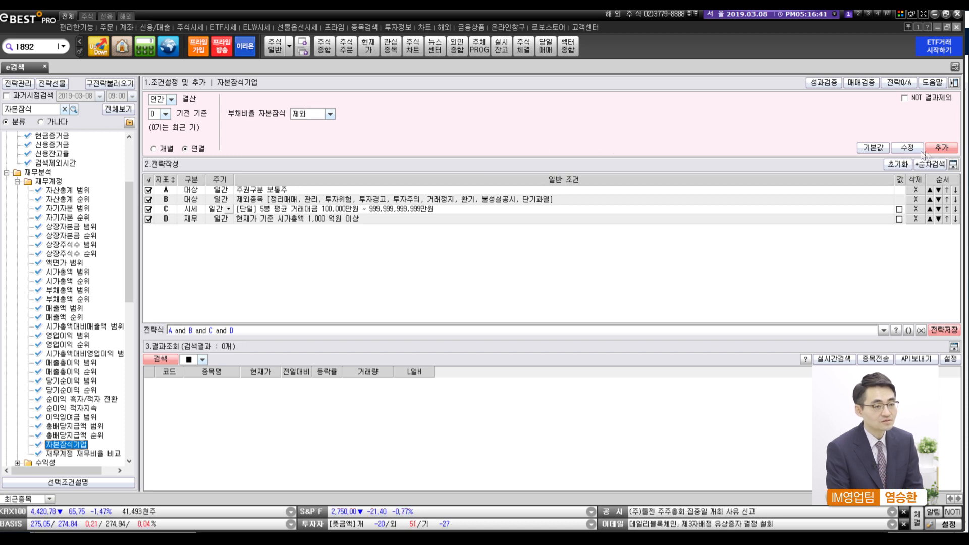
left_click(947, 150)
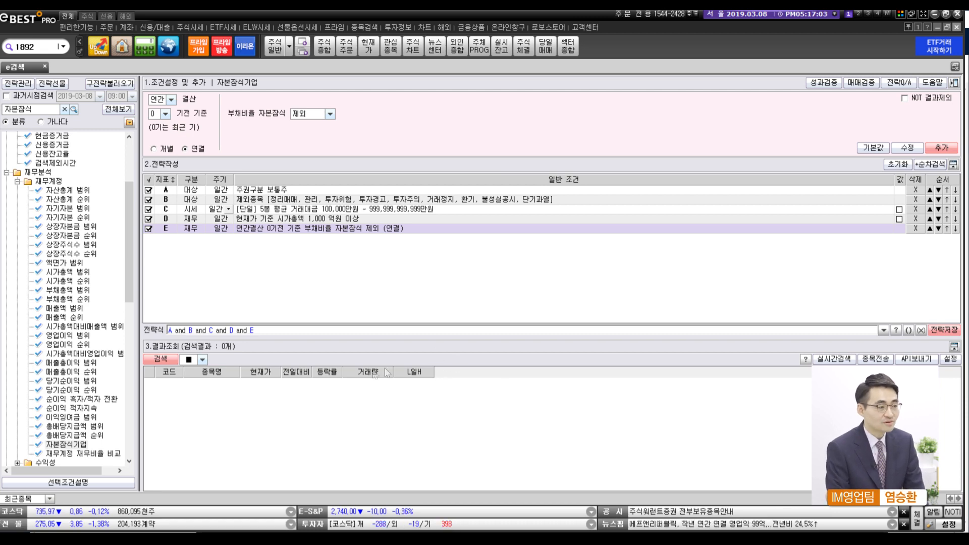
left_click(163, 361)
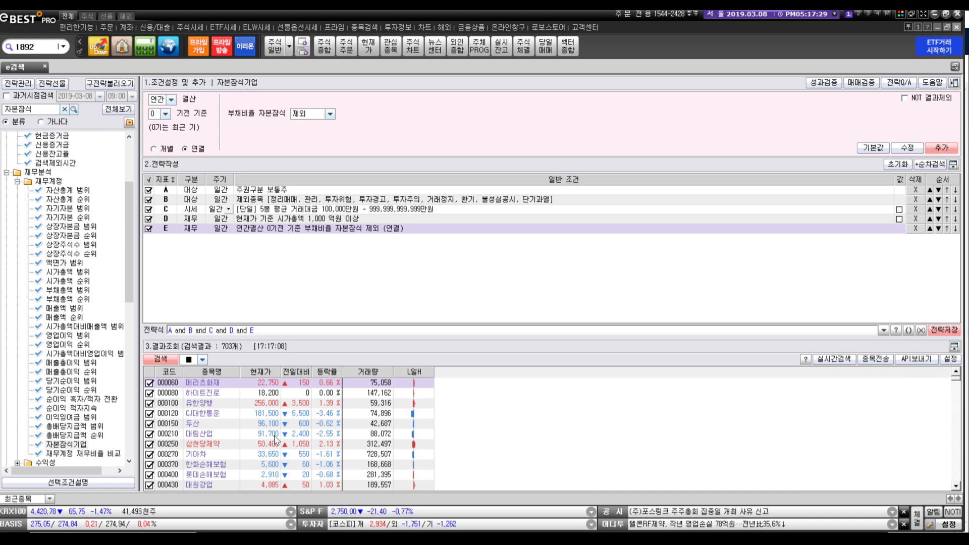
Start saving the strategy, create a new strategy group named 알쓸주잡, and select it as the destination
left_click(951, 331)
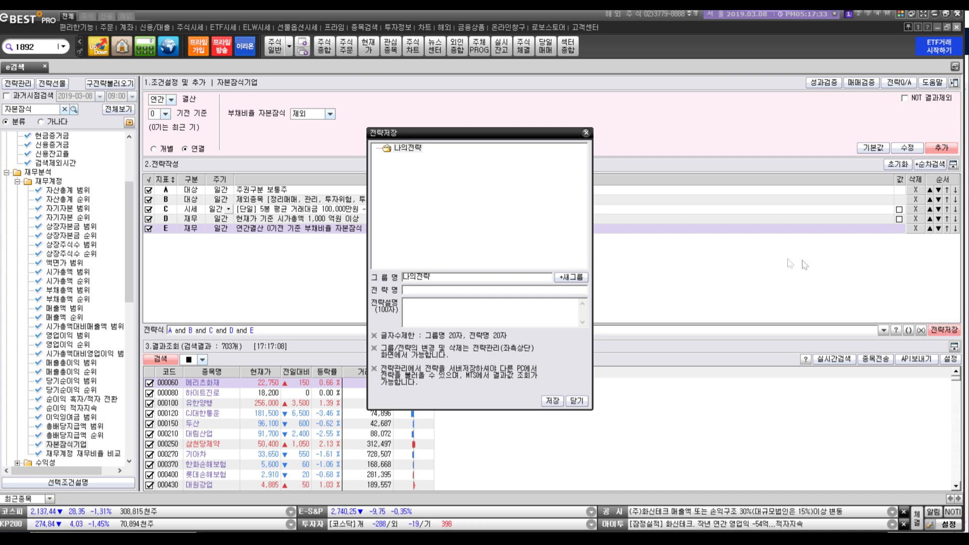
left_click(412, 150)
left_click(572, 278)
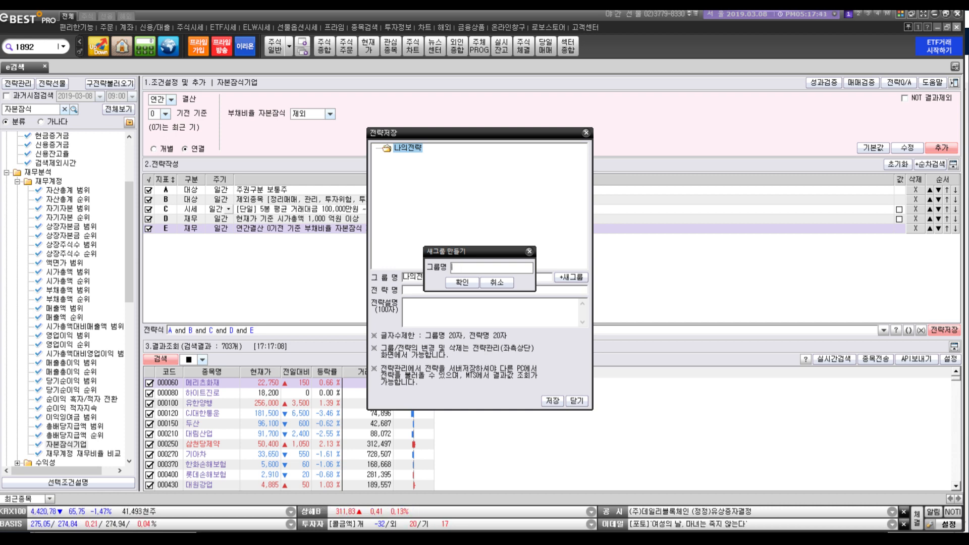
type("알쓸주잡")
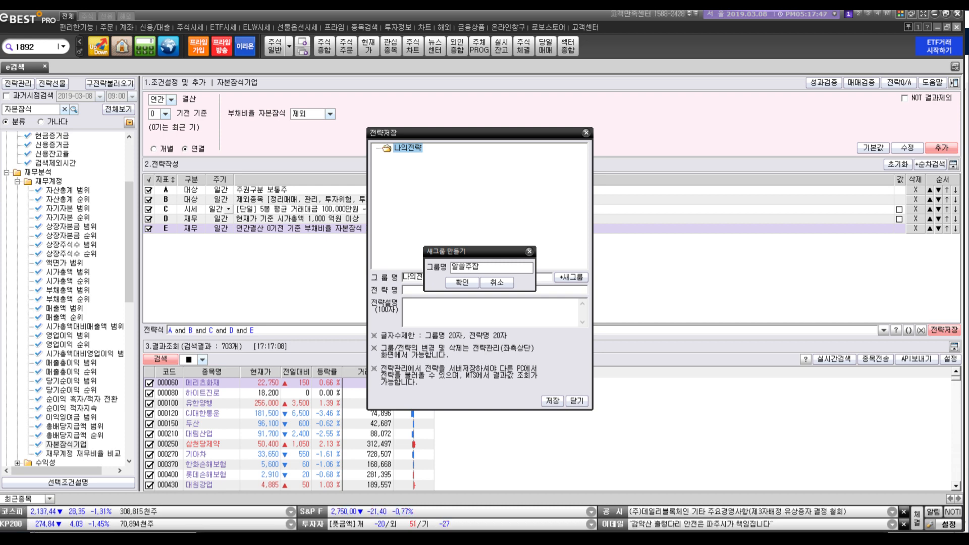
left_click(465, 284)
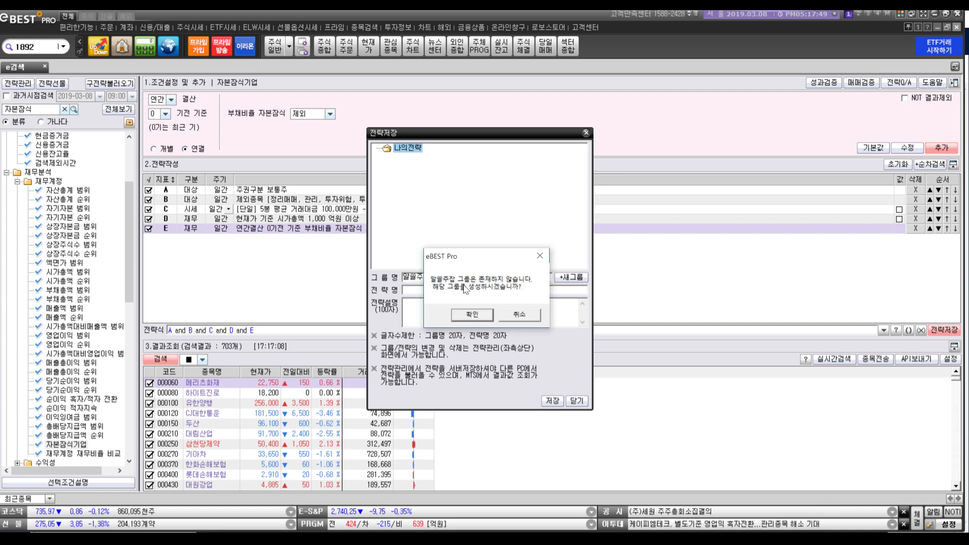
left_click(471, 316)
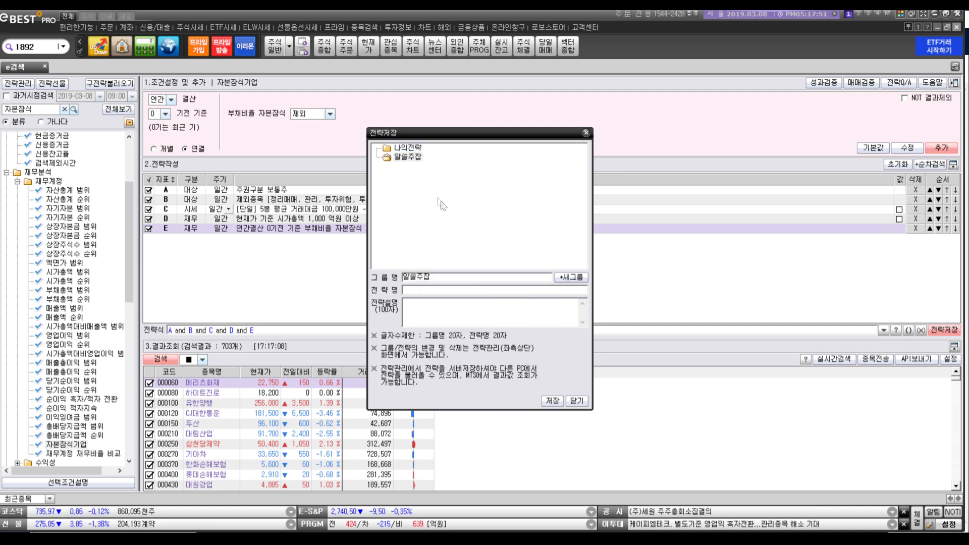
left_click(410, 159)
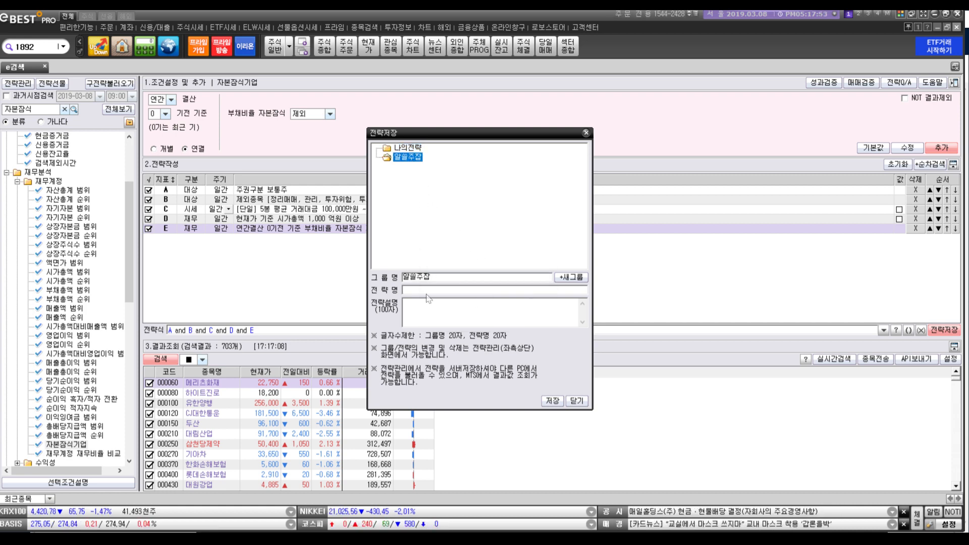
Name the strategy 기본, describe it as 기본적인 세팅, and save it
left_click(407, 289)
type("기를")
left_click(407, 310)
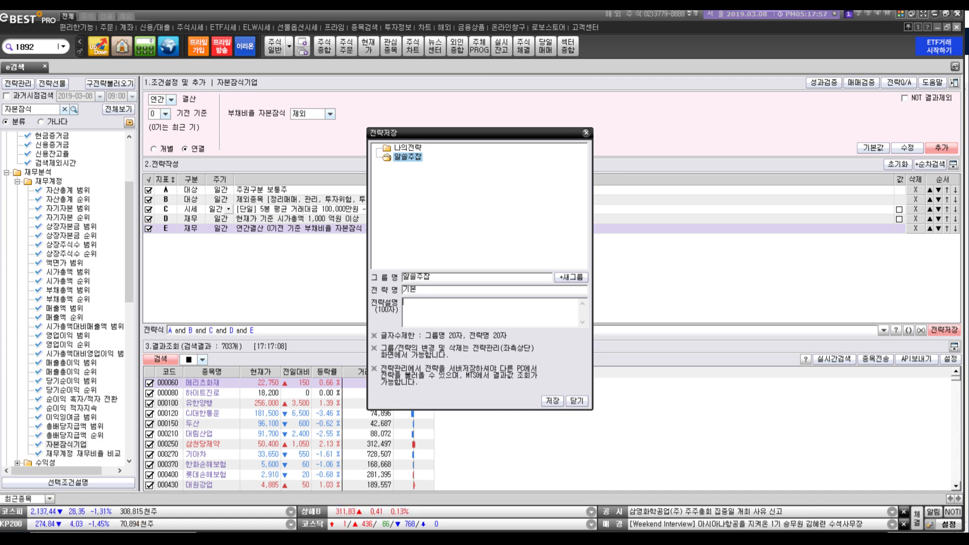
type("기본적인 세팅")
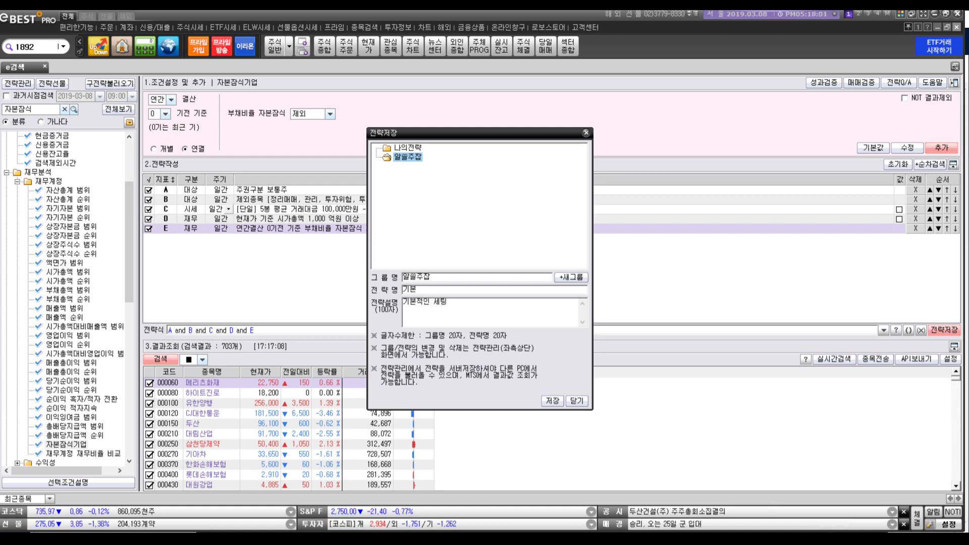
left_click(553, 401)
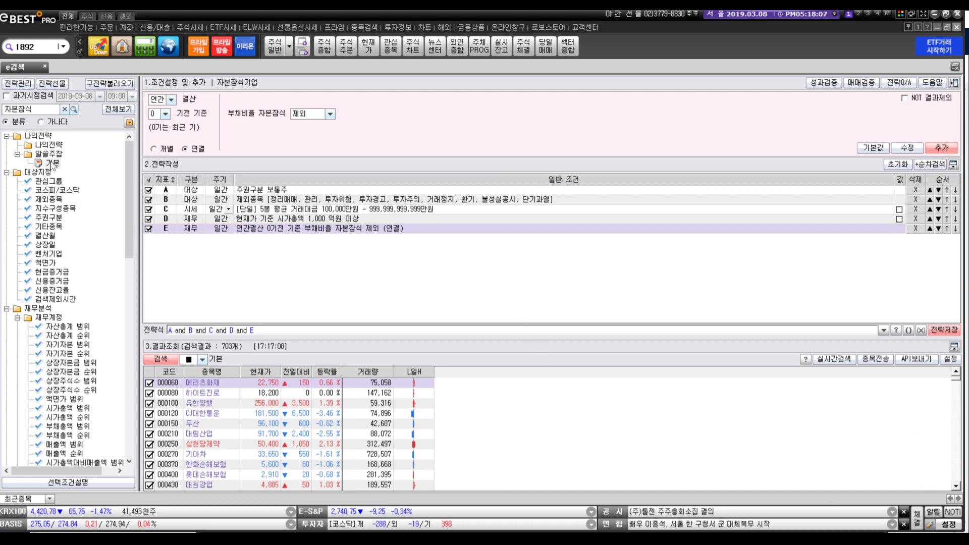
Close and reopen the e검색 screen (1892), and load the saved 기본 strategy from the 알쓸주잡 group under 나의전략
left_click(957, 27)
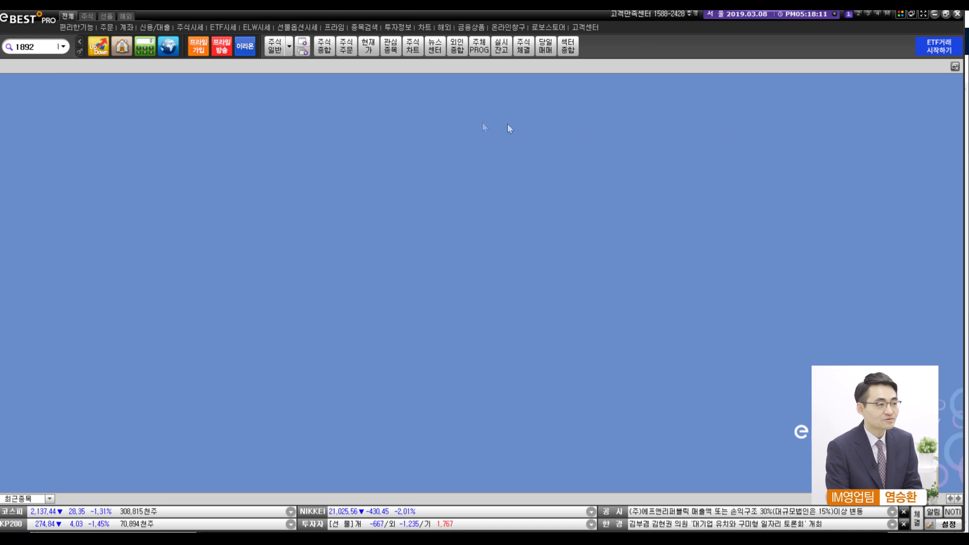
left_click(40, 46)
key("Return")
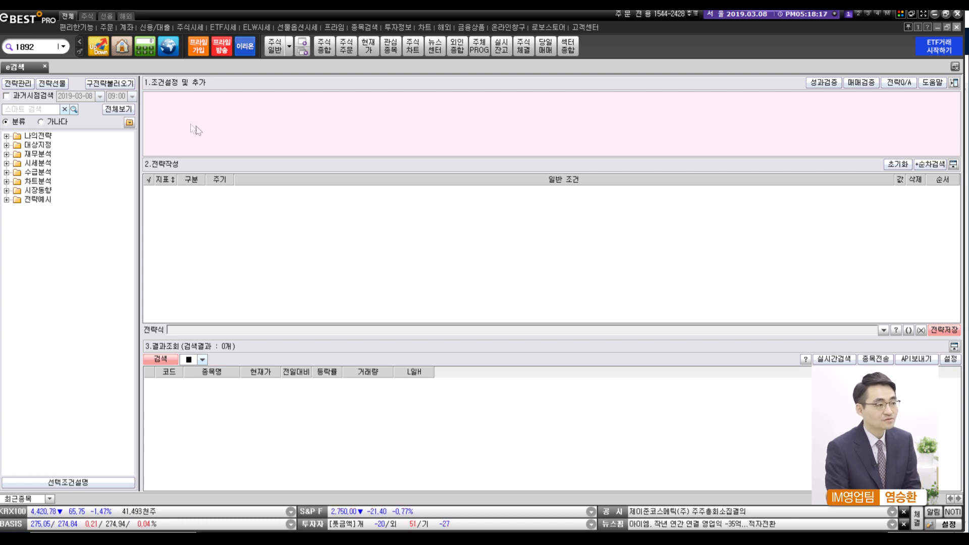
left_click(7, 137)
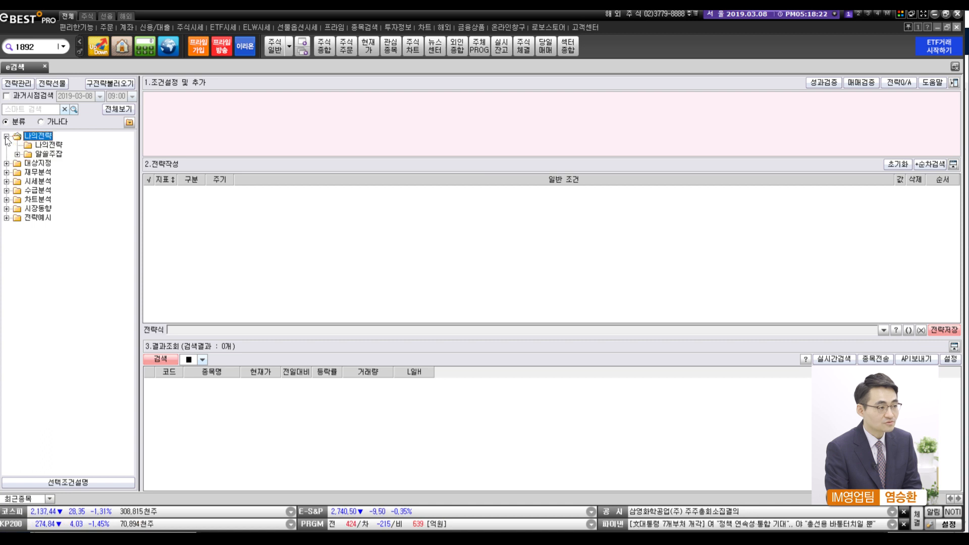
double_click(51, 154)
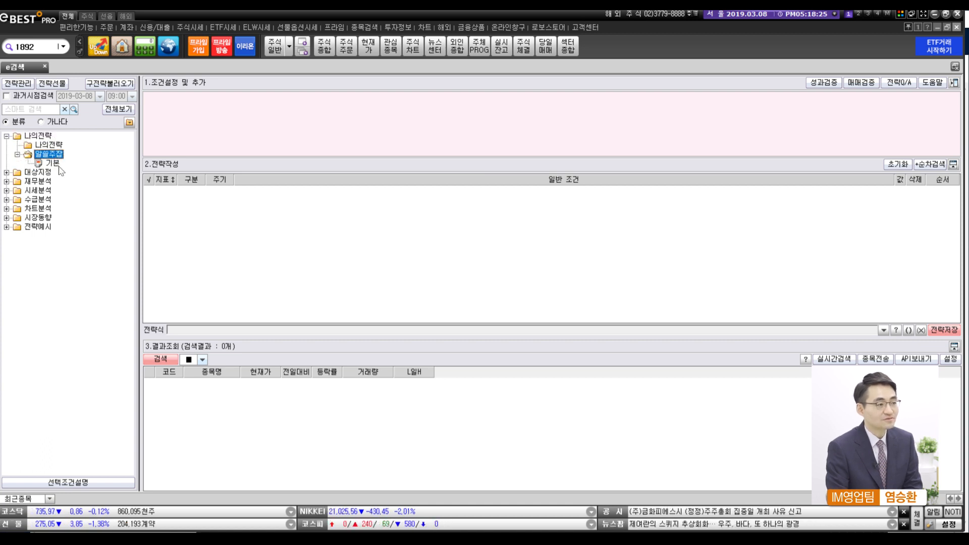
double_click(52, 163)
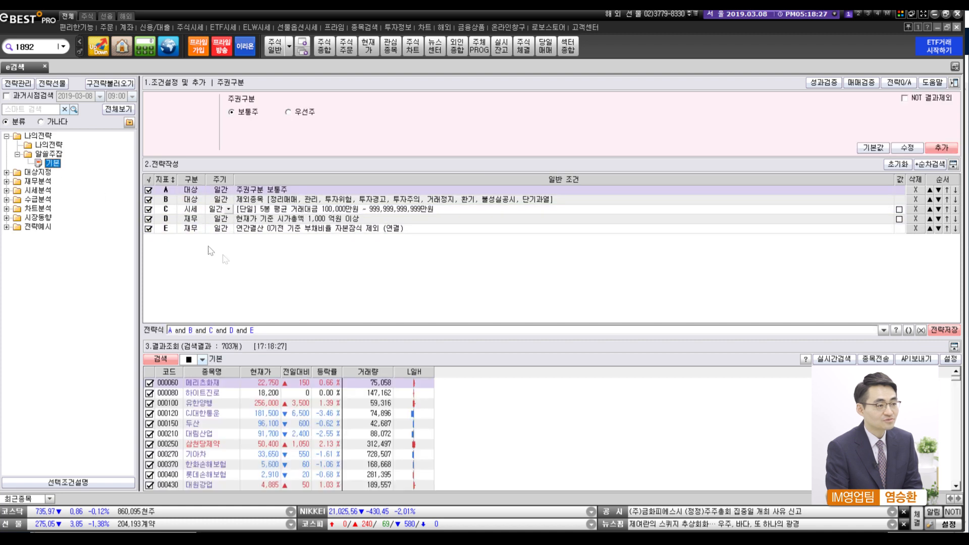